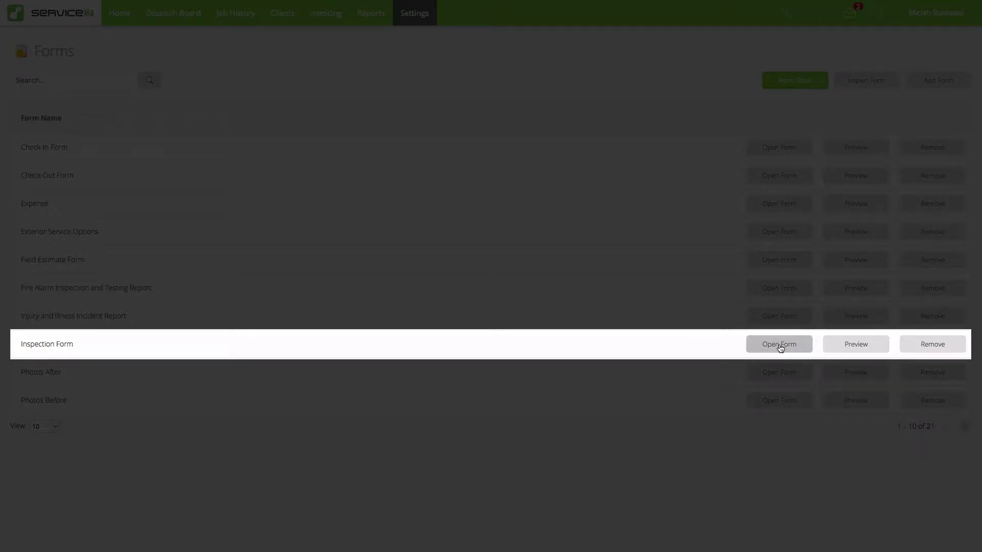
# - Open the Inspection Form in a widened editor and review its Badge Requirement choices
pyautogui.click(779, 344)
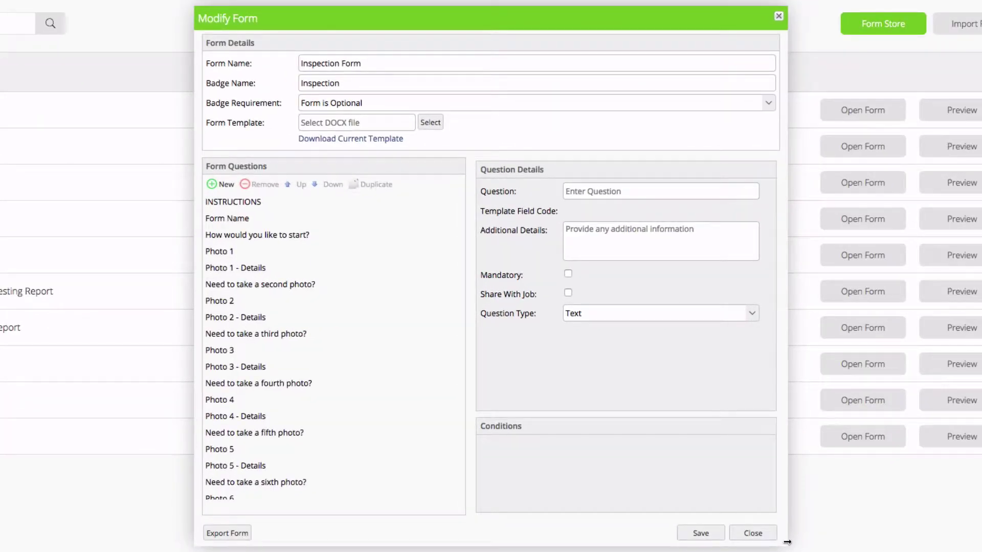
pyautogui.moveTo(786, 542); pyautogui.dragTo(906, 542)
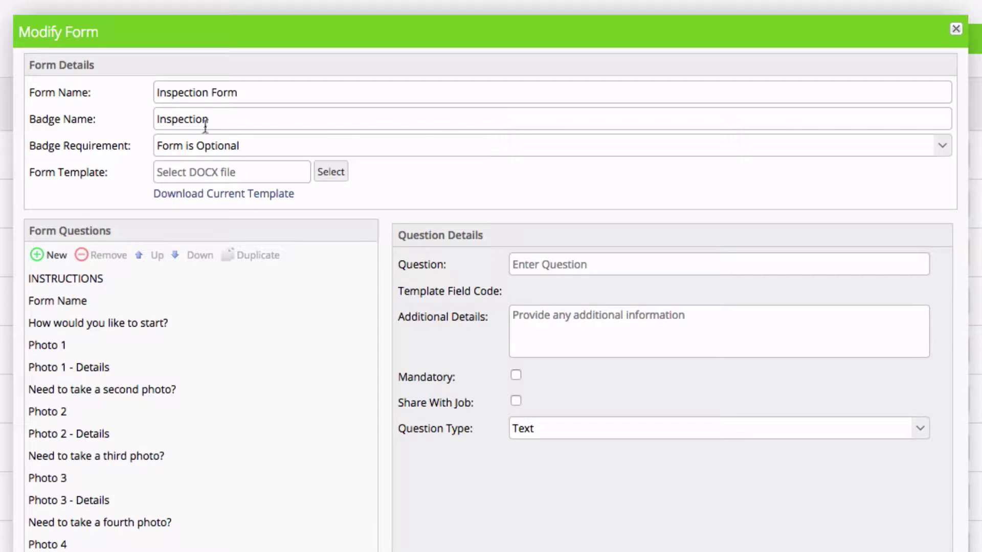
pyautogui.click(951, 156)
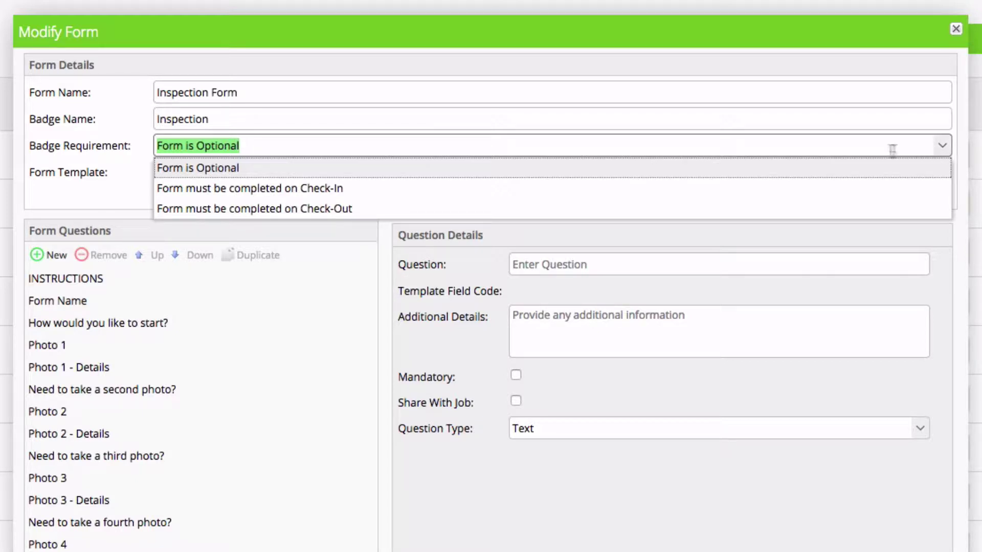
# - Keep 'Form is Optional' and select the INSTRUCTIONS question's form_instructions field code
pyautogui.click(263, 174)
pyautogui.scroll(-5, 390, 263)
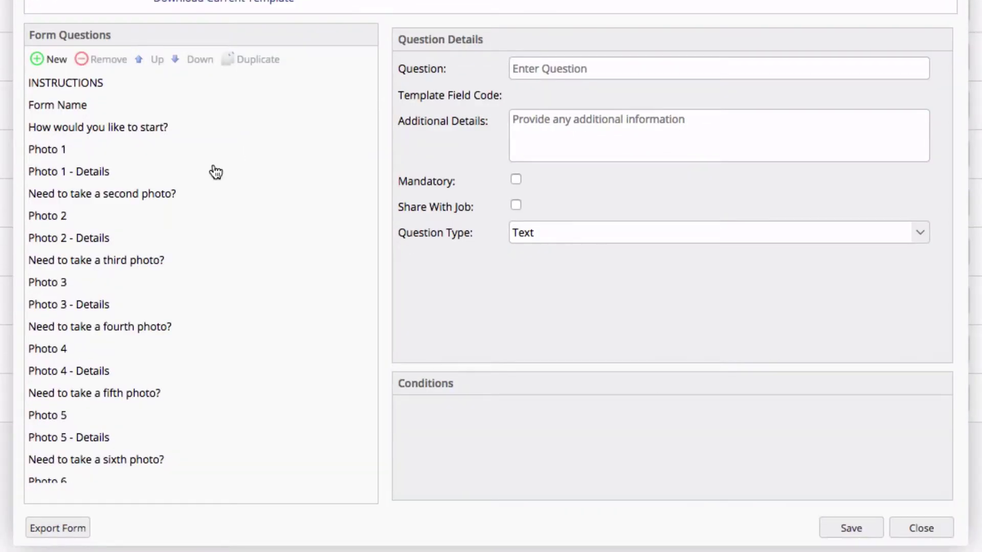
pyautogui.scroll(-1, 214, 171)
pyautogui.scroll(1, 213, 170)
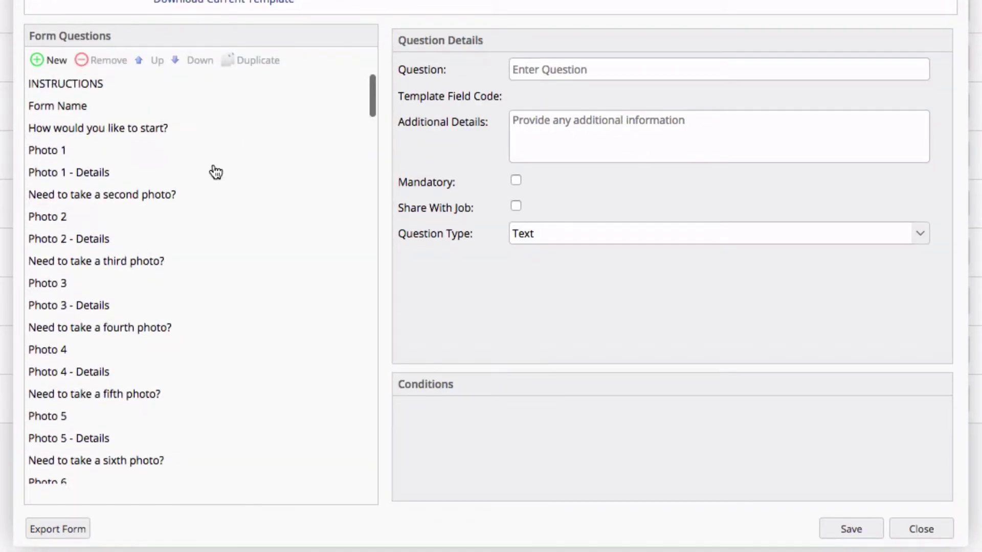
pyautogui.click(177, 91)
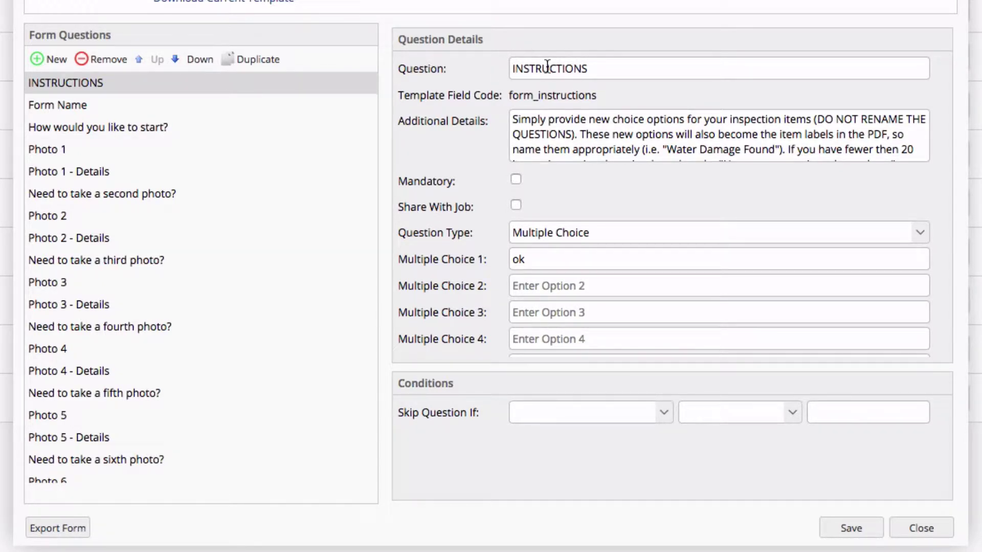
pyautogui.doubleClick(515, 97)
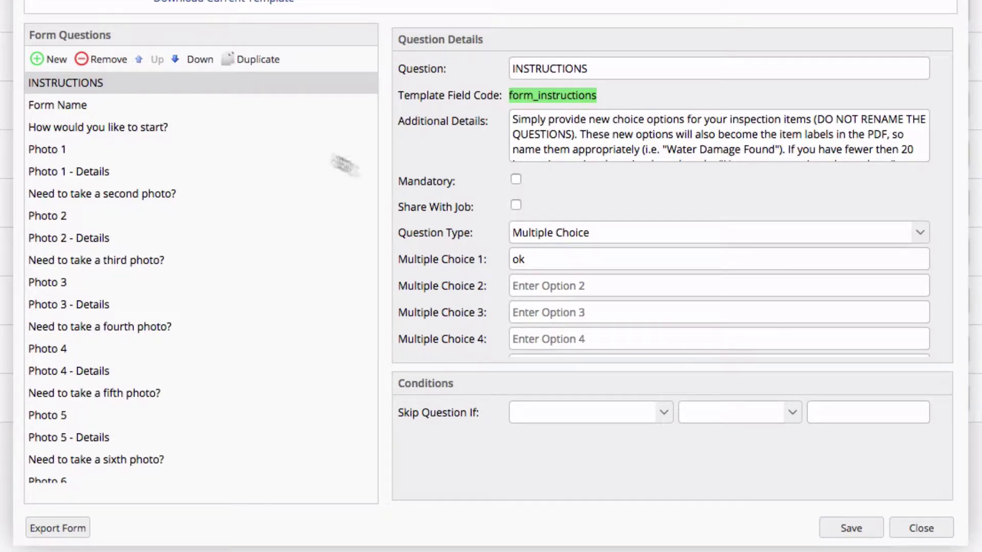
# - Show the mandatory 'How would you like to start?' question offering Photos and Findings
pyautogui.click(71, 114)
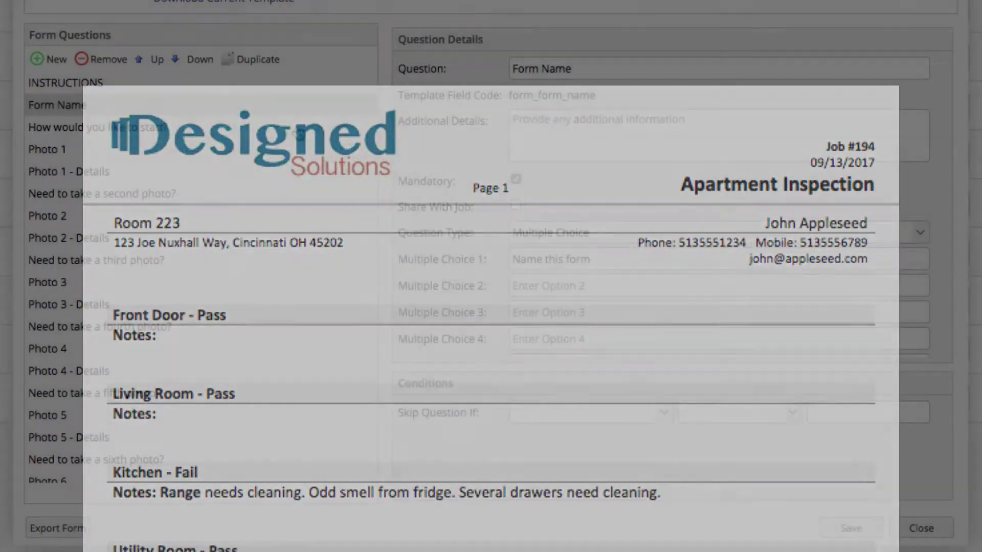
pyautogui.click(296, 129)
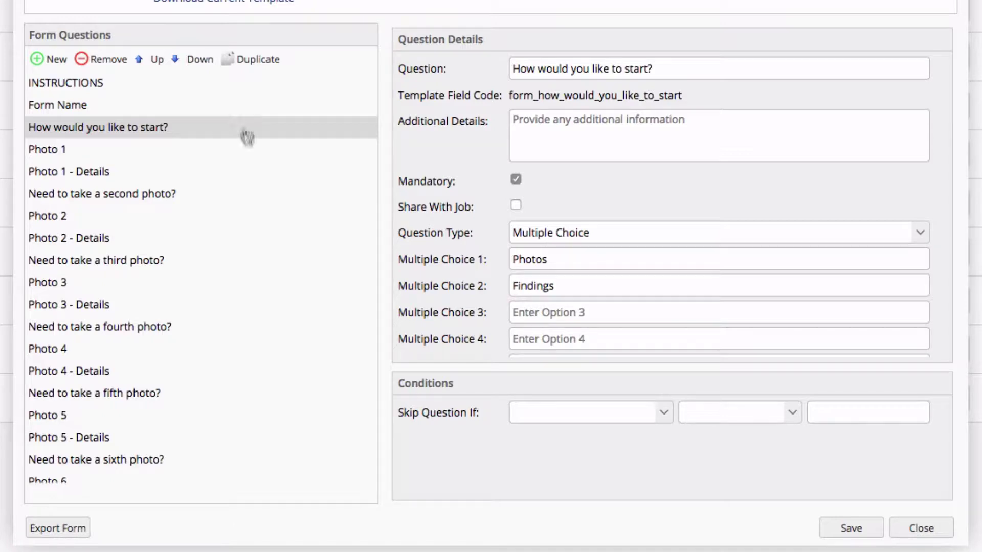
pyautogui.scroll(-1, 249, 229)
pyautogui.scroll(-10, 250, 230)
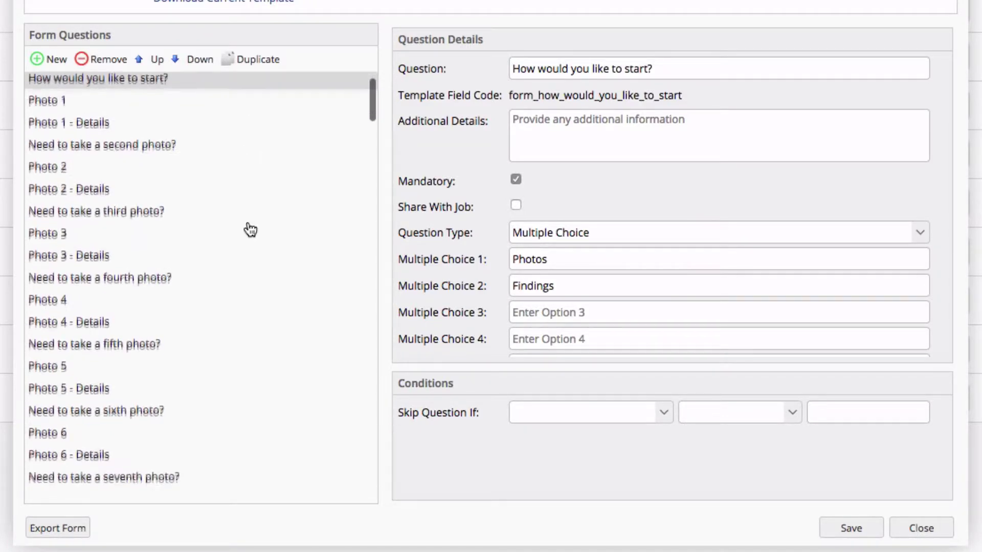
pyautogui.scroll(-8, 250, 230)
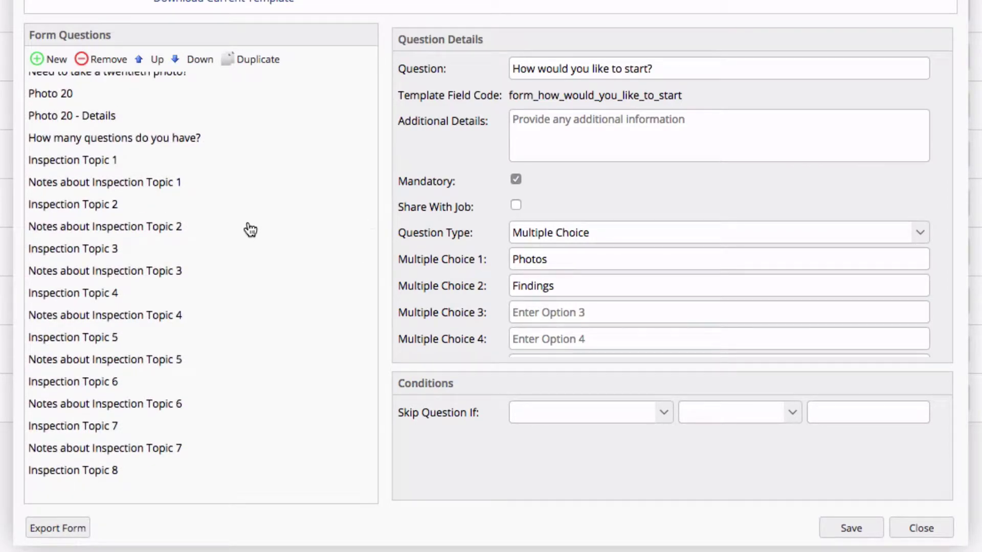
pyautogui.scroll(-6, 250, 229)
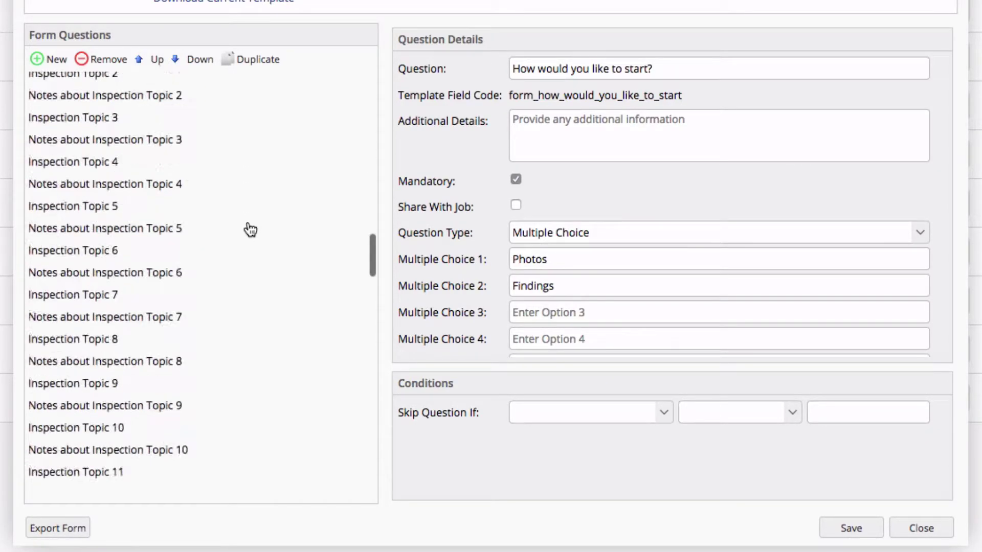
pyautogui.scroll(-10, 250, 230)
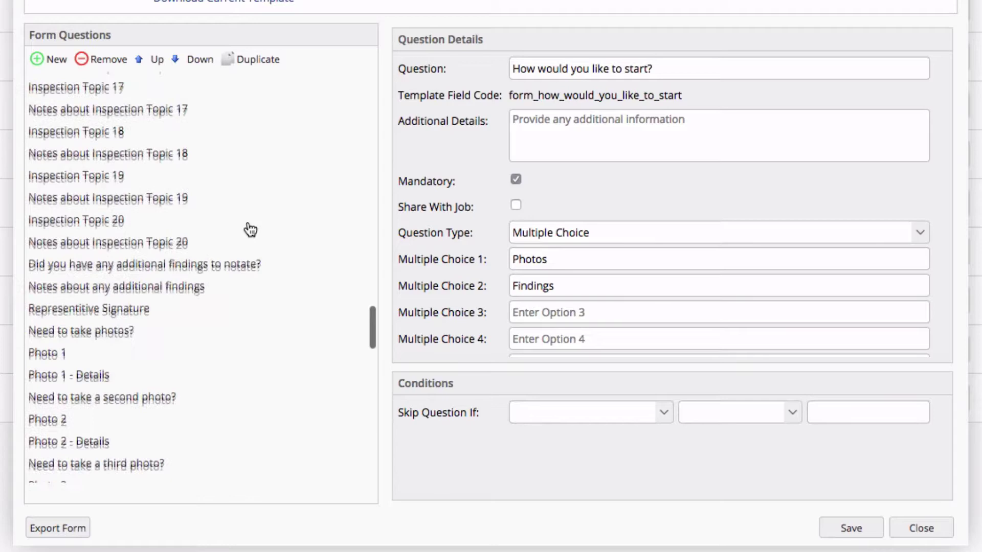
pyautogui.scroll(-5, 251, 230)
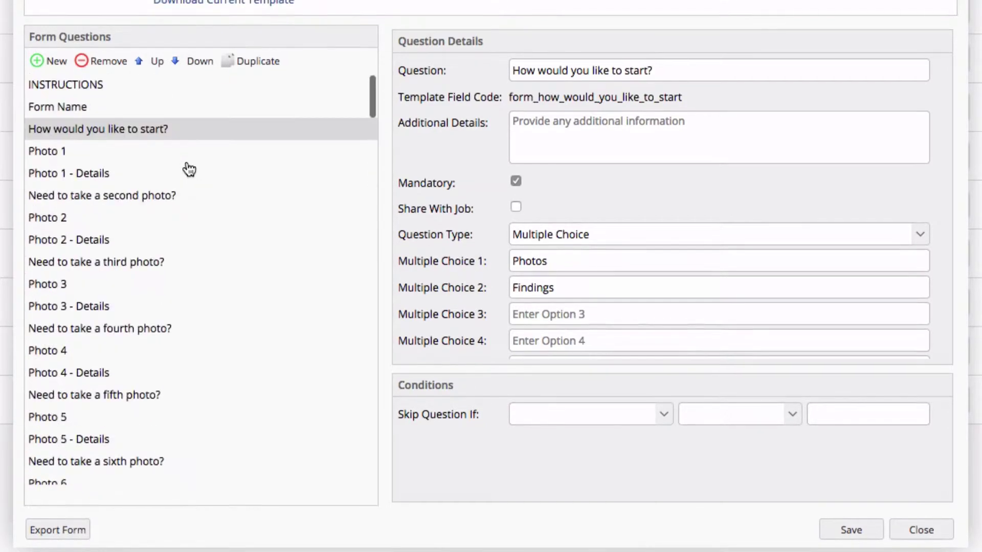
pyautogui.scroll(-15, 189, 170)
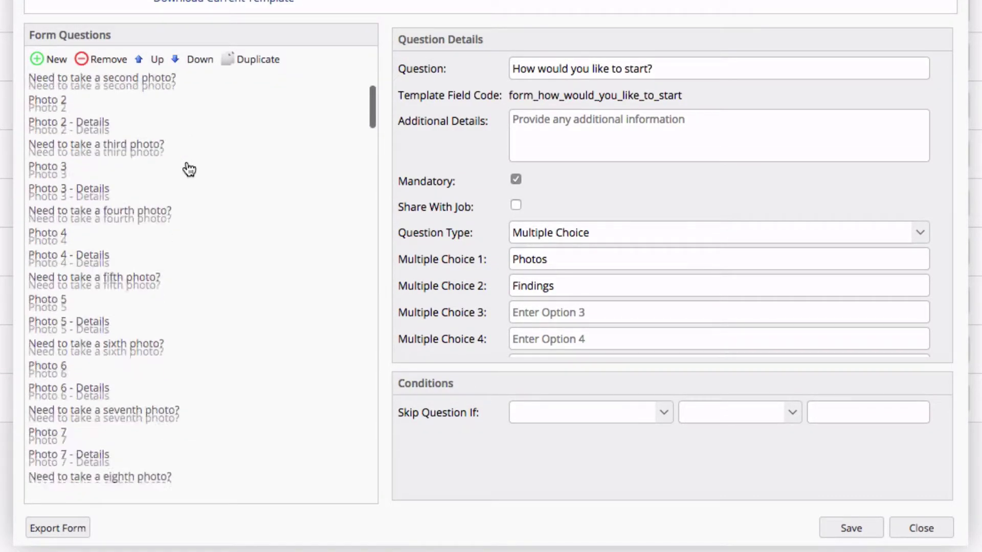
pyautogui.scroll(-12, 190, 170)
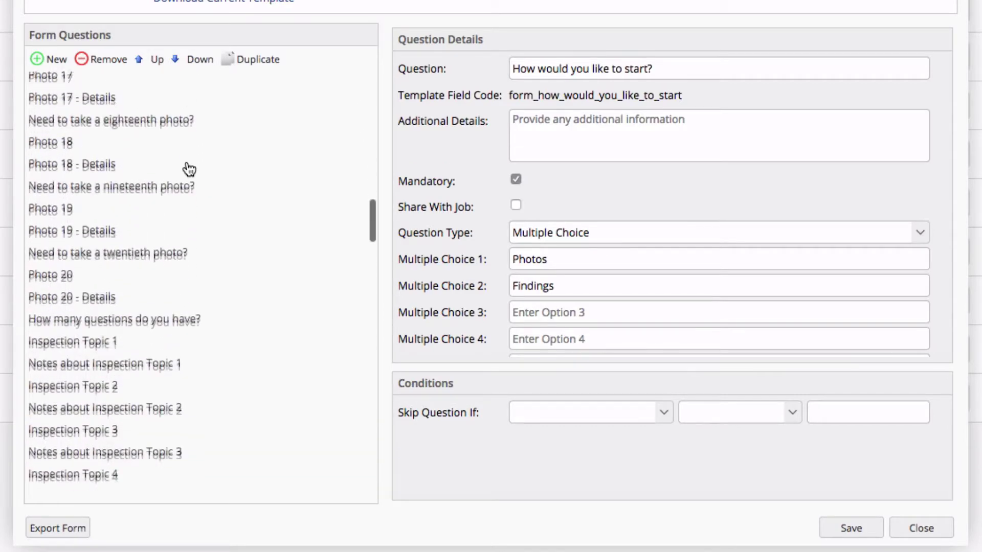
pyautogui.scroll(-2, 189, 169)
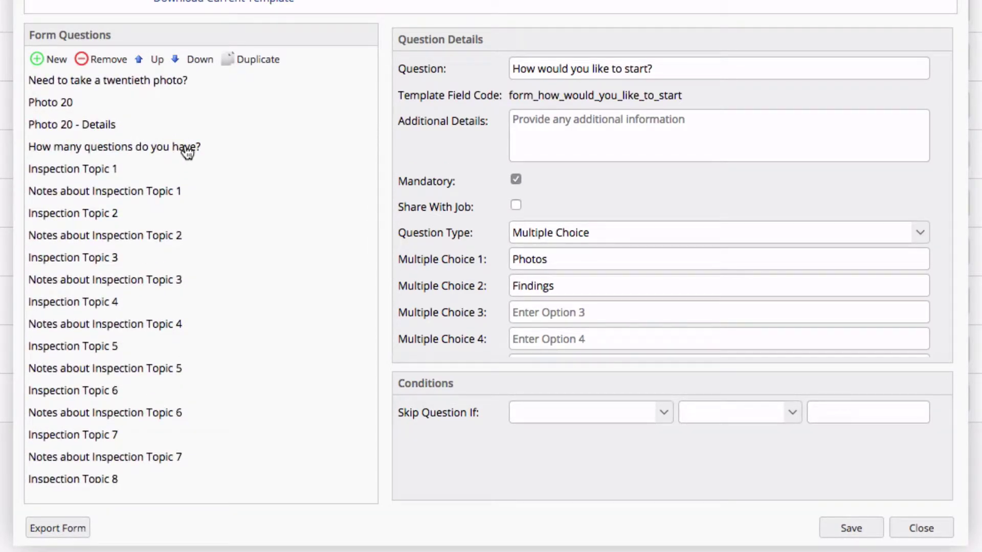
# - Display the 'How many questions do you have?' question, with Choice 1 set to 1
pyautogui.click(187, 152)
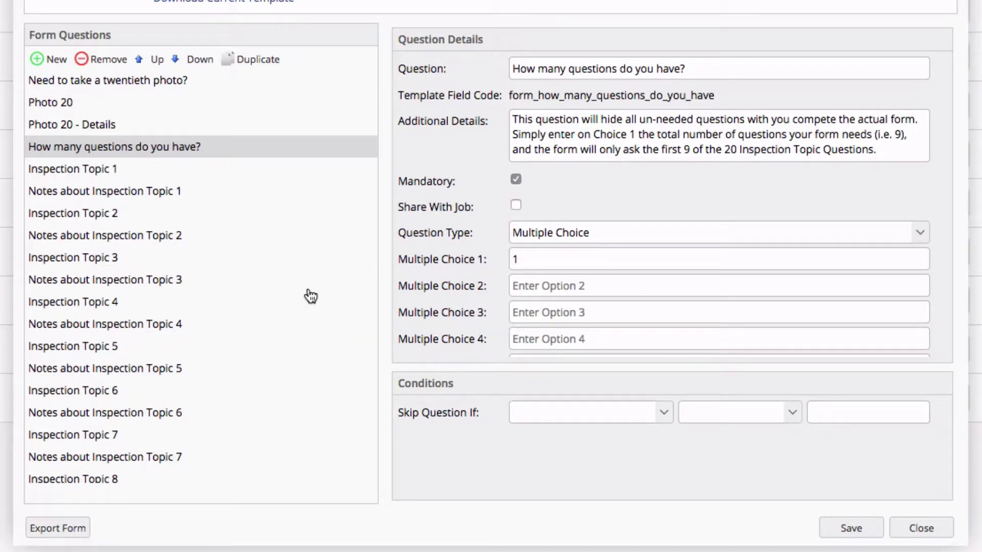
# - Open Inspection Topic 1 and keep it as a Multiple Choice question
pyautogui.click(156, 174)
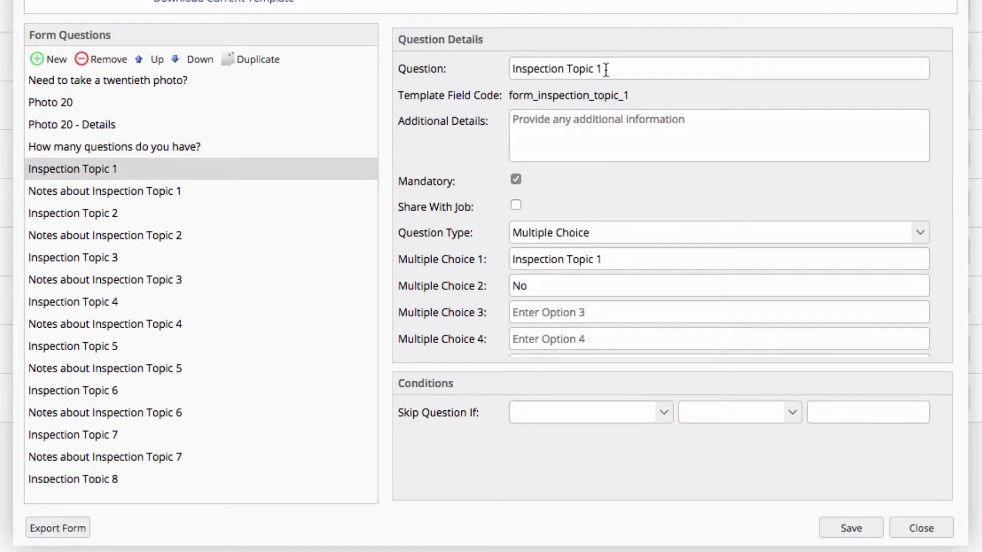
pyautogui.tripleClick(517, 67)
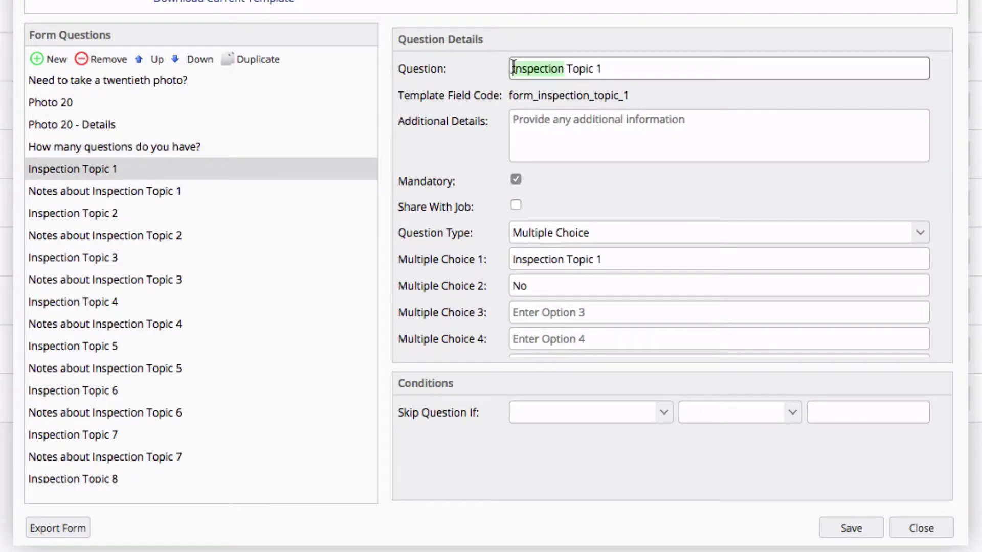
pyautogui.click(553, 69)
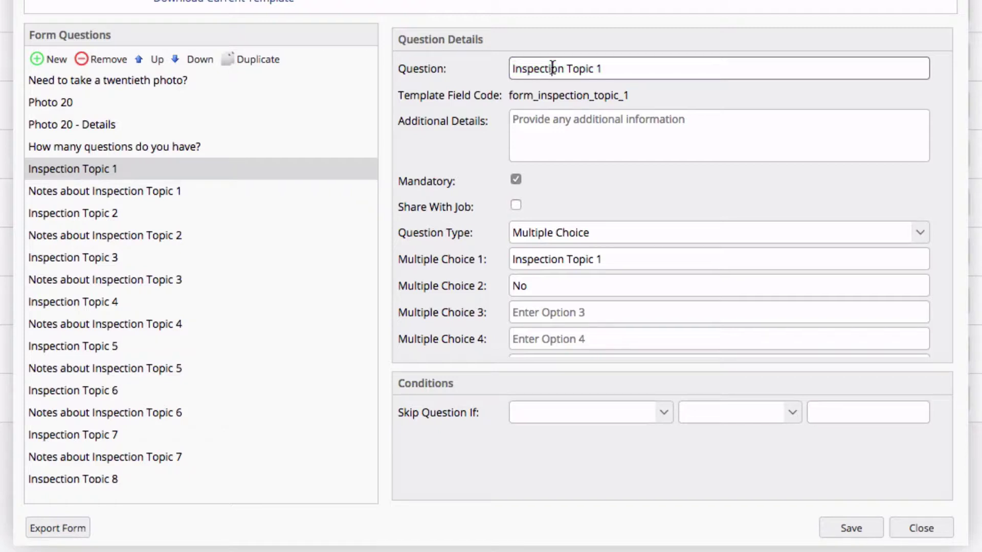
pyautogui.click(589, 186)
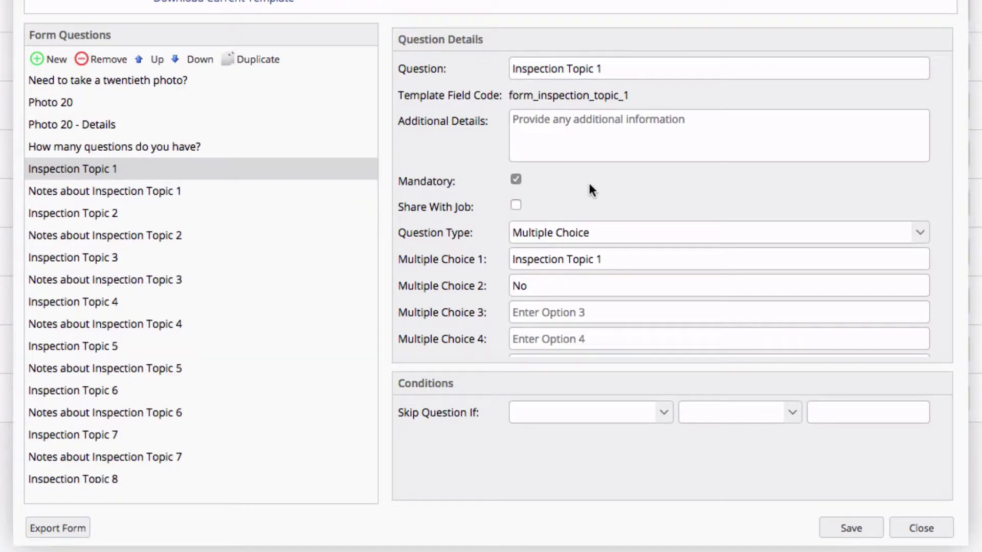
pyautogui.tripleClick(548, 258)
pyautogui.click(920, 234)
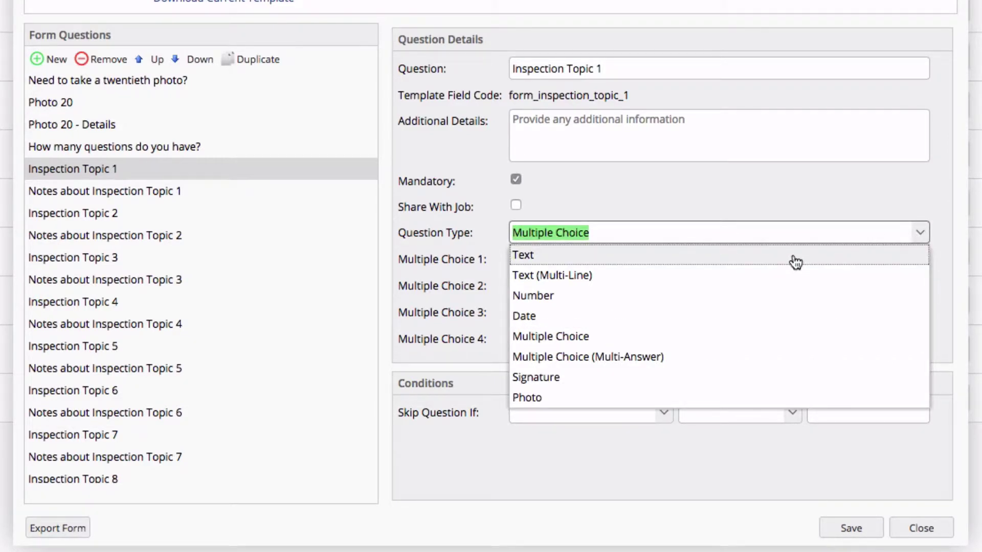
pyautogui.click(800, 194)
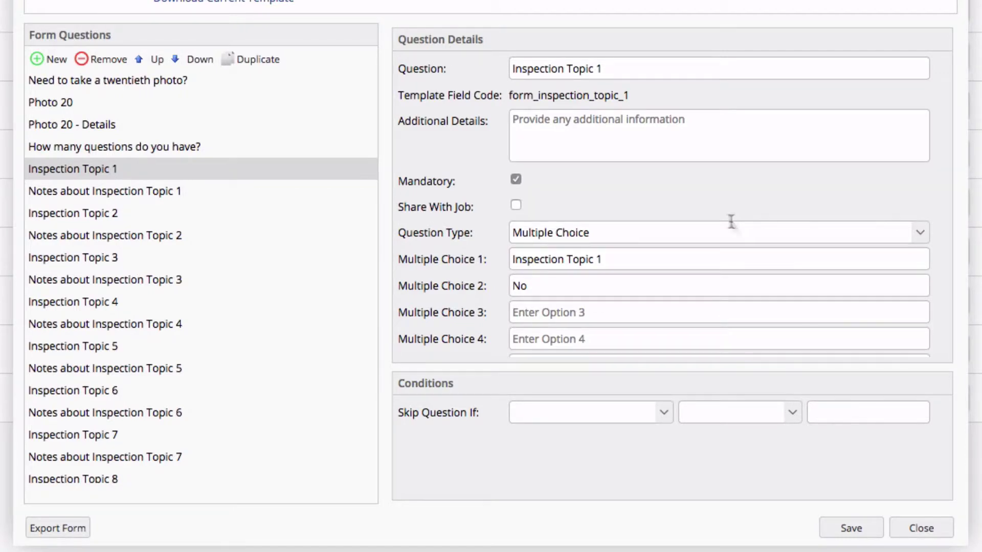
# - Set its two choices to 'Front Door - Pass' and 'Front Door - Fail', copying the Fail text
pyautogui.tripleClick(631, 258)
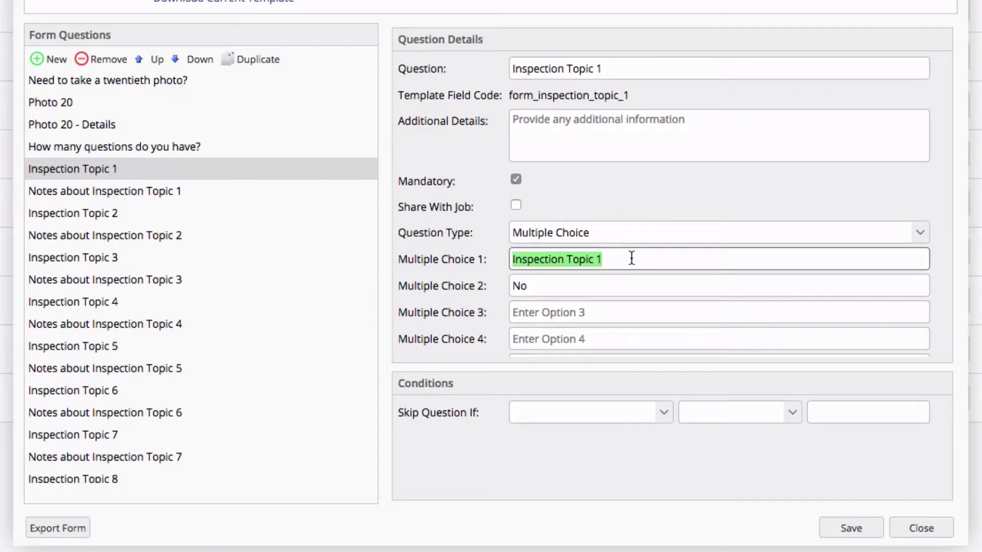
pyautogui.write('Front D')
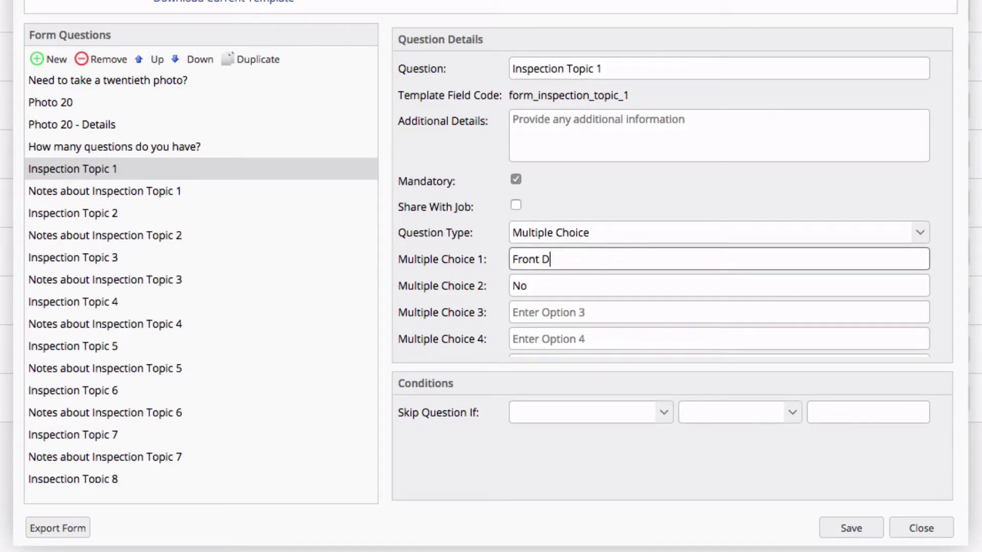
pyautogui.write('oor - Pass')
pyautogui.press('Tab')
pyautogui.write('F')
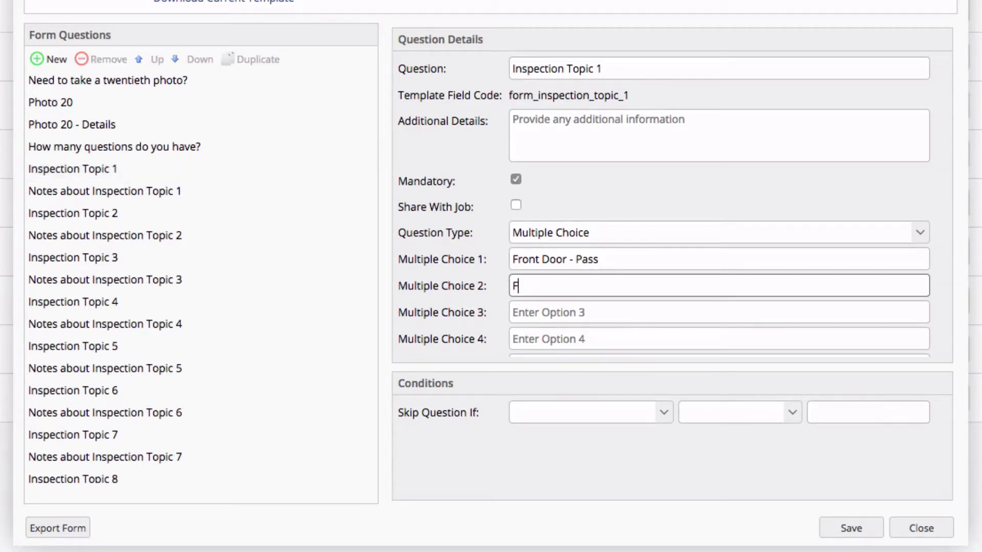
pyautogui.write('ront Door - Fail')
pyautogui.hotkey('ctrl', 'a')
pyautogui.hotkey('ctrl', 'c')
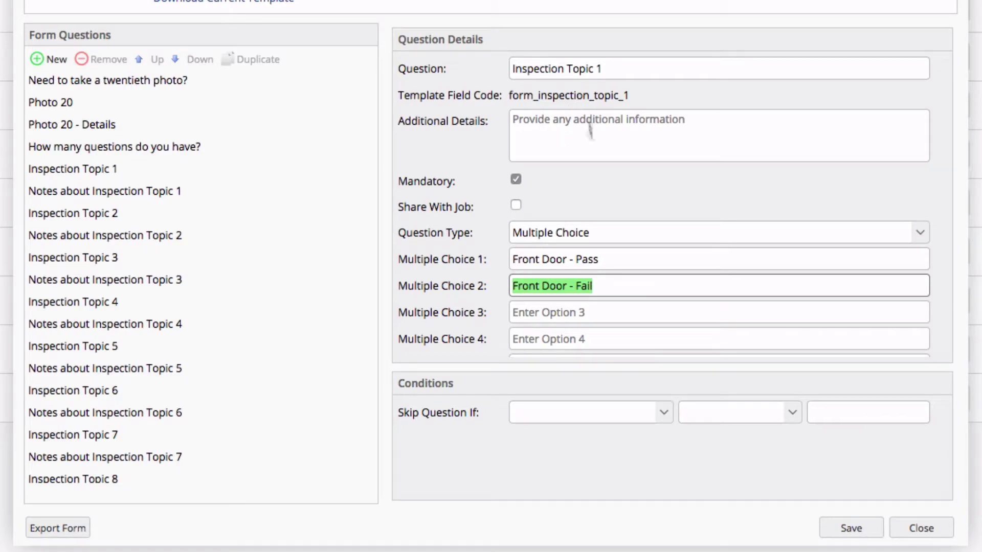
pyautogui.click(577, 205)
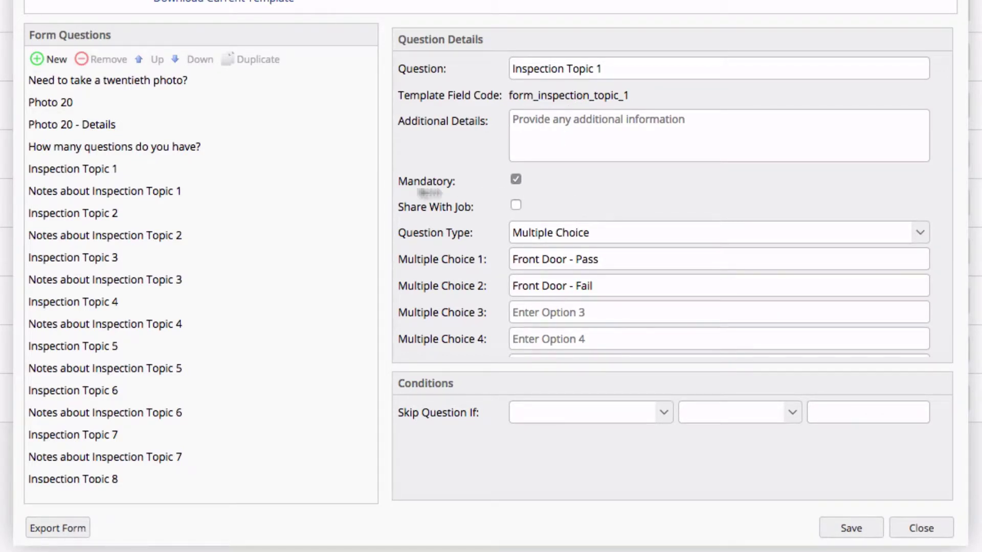
# - Change the Notes about Inspection Topic 1 skip value from 'No' to 'Front Door - Fail'
pyautogui.click(209, 196)
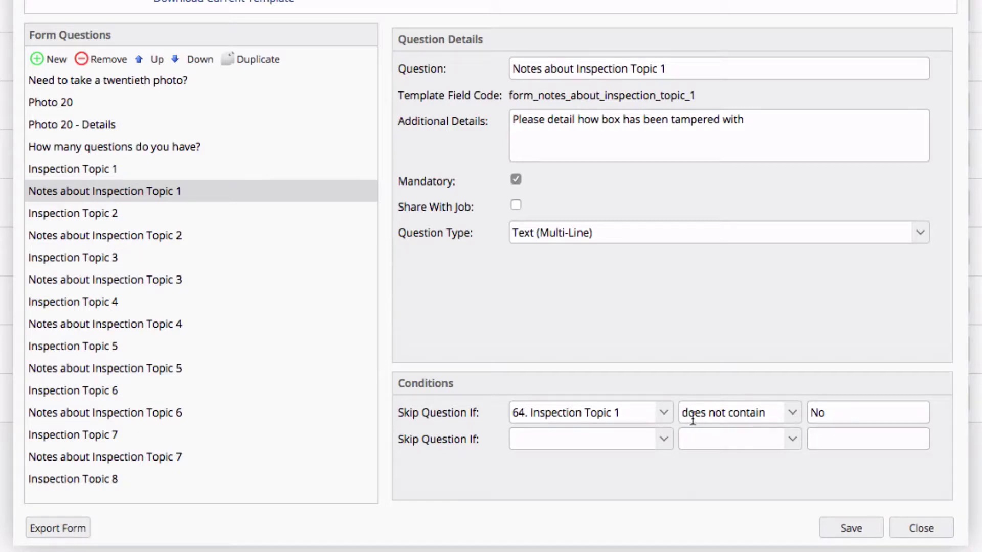
pyautogui.doubleClick(841, 416)
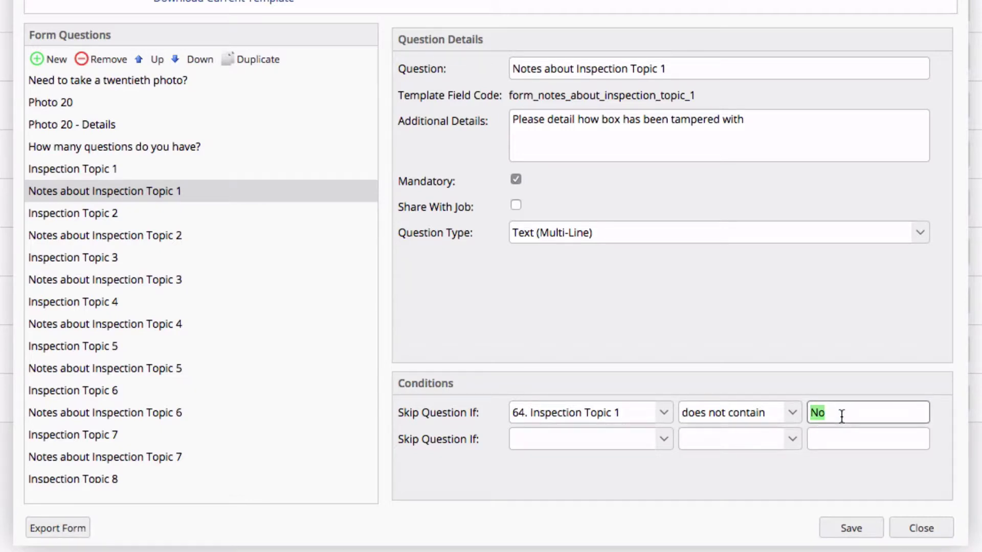
pyautogui.hotkey('ctrl', 'v')
pyautogui.click(791, 413)
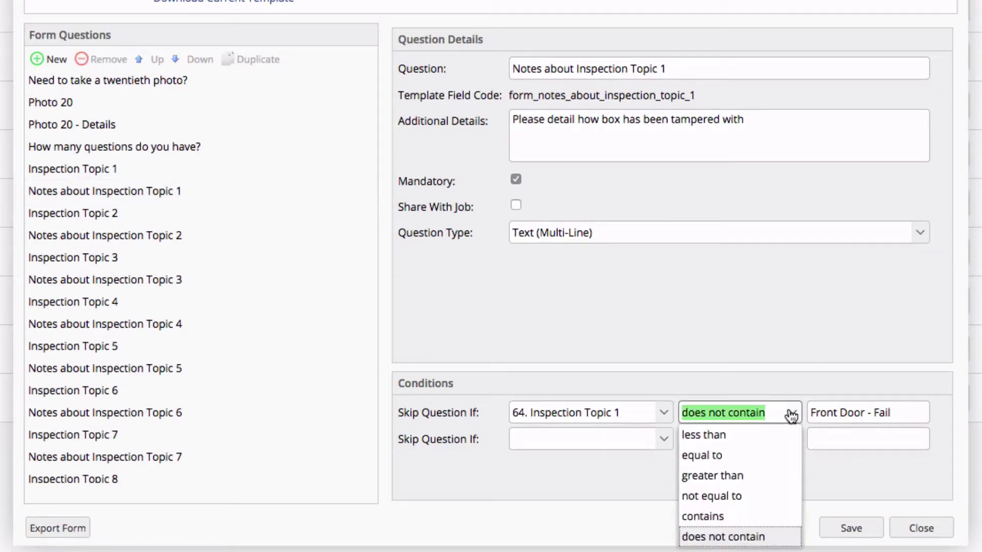
pyautogui.click(770, 351)
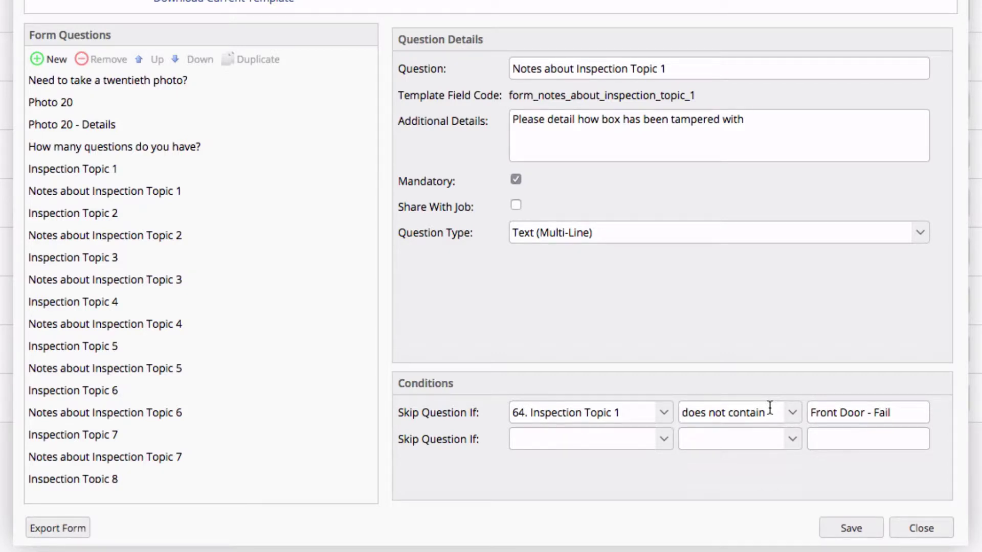
pyautogui.click(811, 413)
# - Add 'How does the front door look?' as Inspection Topic 1's additional details
pyautogui.click(198, 169)
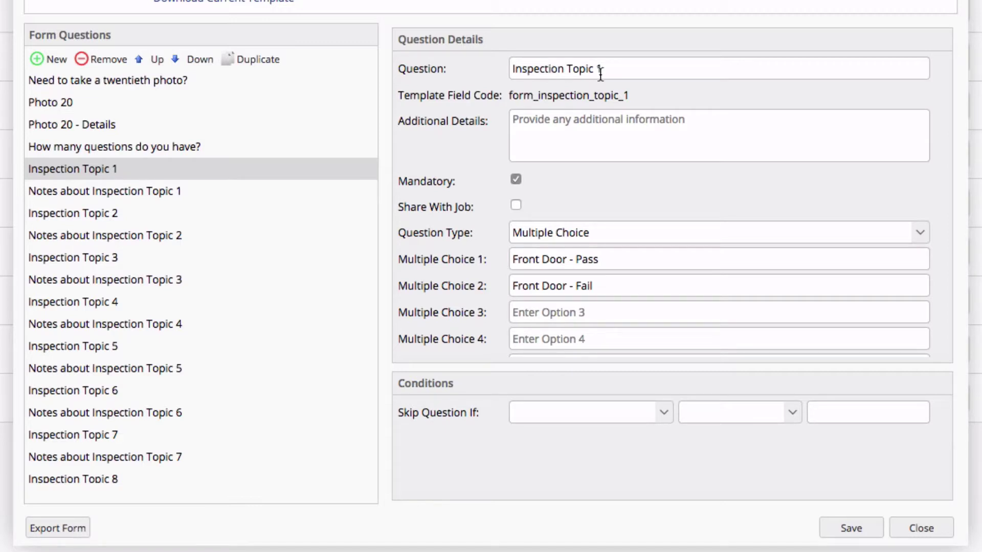
pyautogui.click(575, 123)
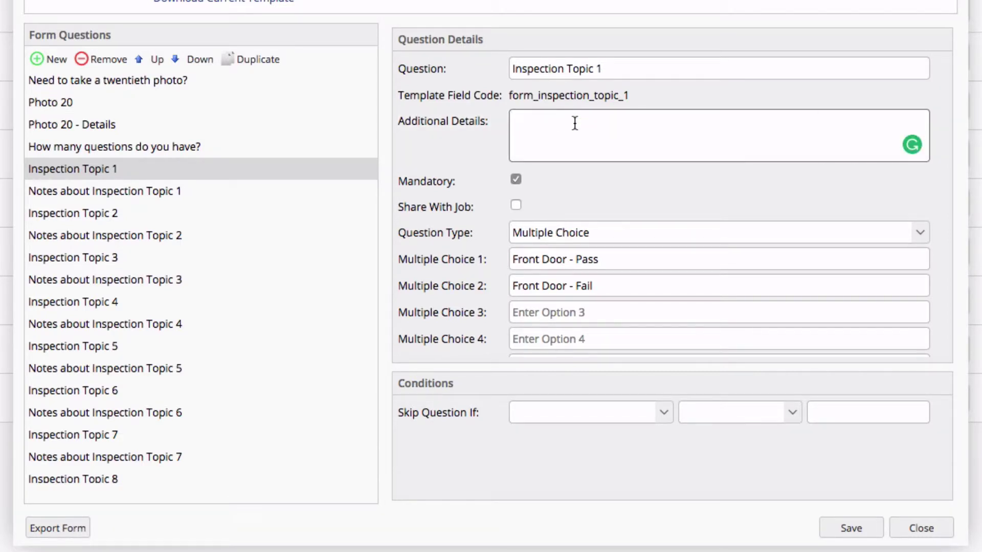
pyautogui.write('How does ')
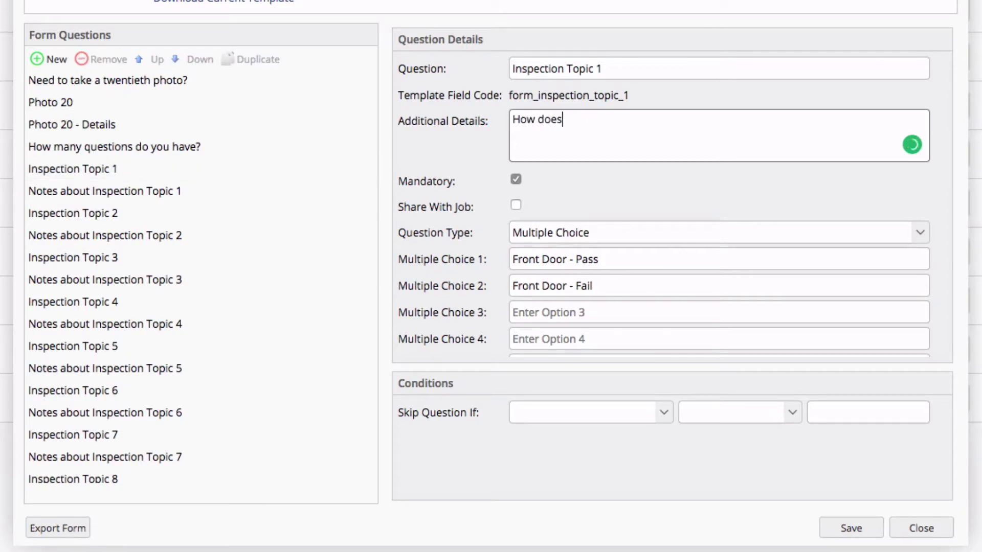
pyautogui.write('the front door loo')
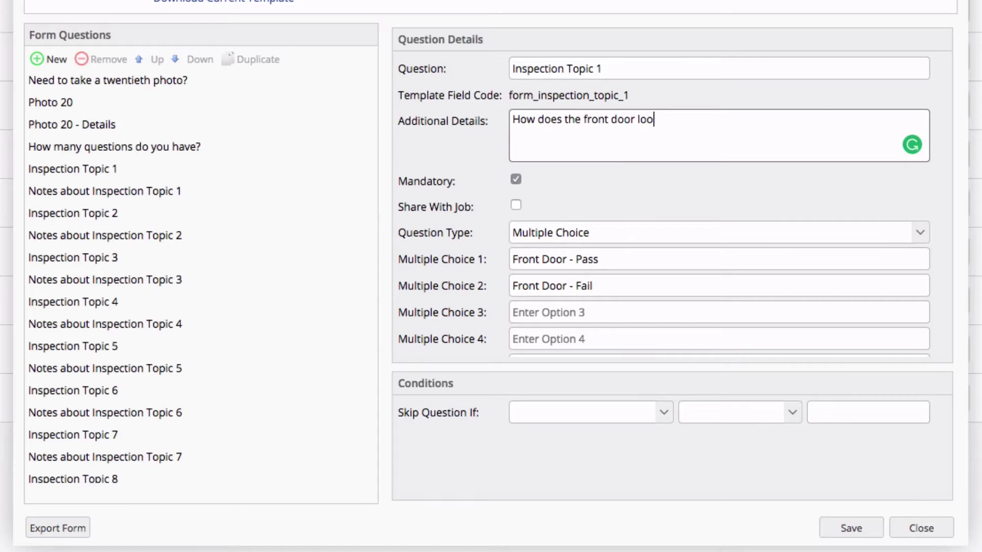
pyautogui.write('k?')
pyautogui.click(577, 190)
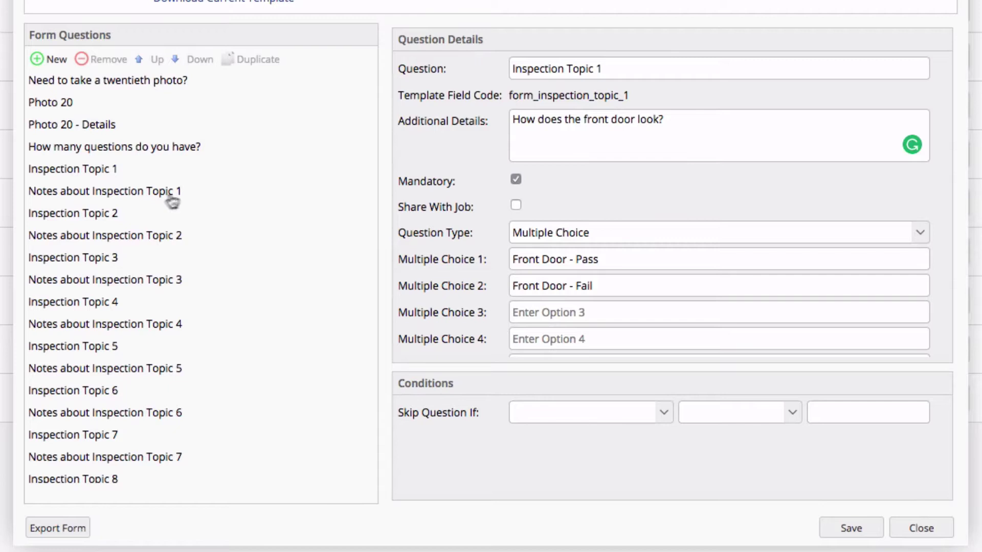
# - Replace Inspection Topic 2's choices with 'Kitchen - Pass' and 'Kitchen - Fail', copying the Fail text
pyautogui.click(154, 213)
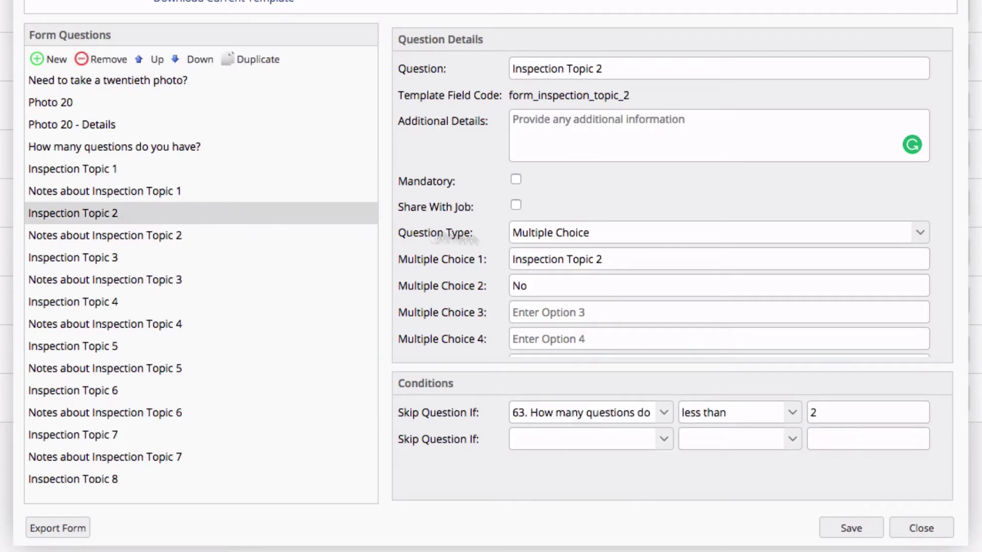
pyautogui.doubleClick(580, 260)
pyautogui.tripleClick(581, 261)
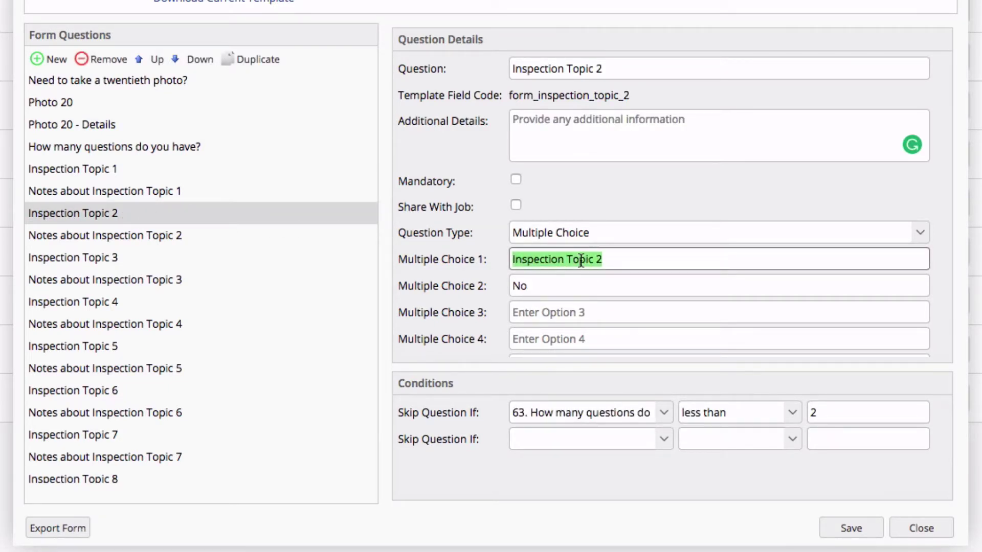
pyautogui.write('Kitchen - Pass')
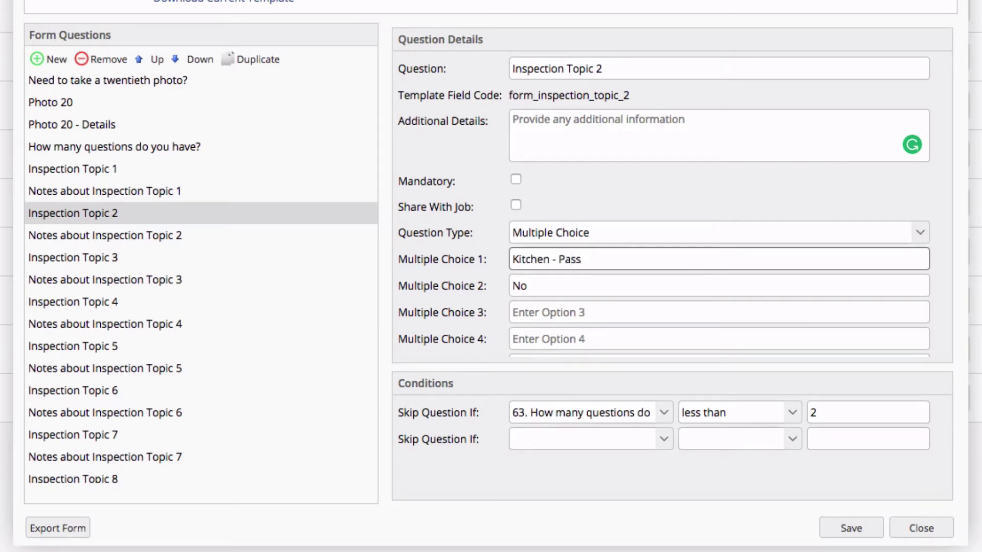
pyautogui.press('Tab')
pyautogui.write('Kitche')
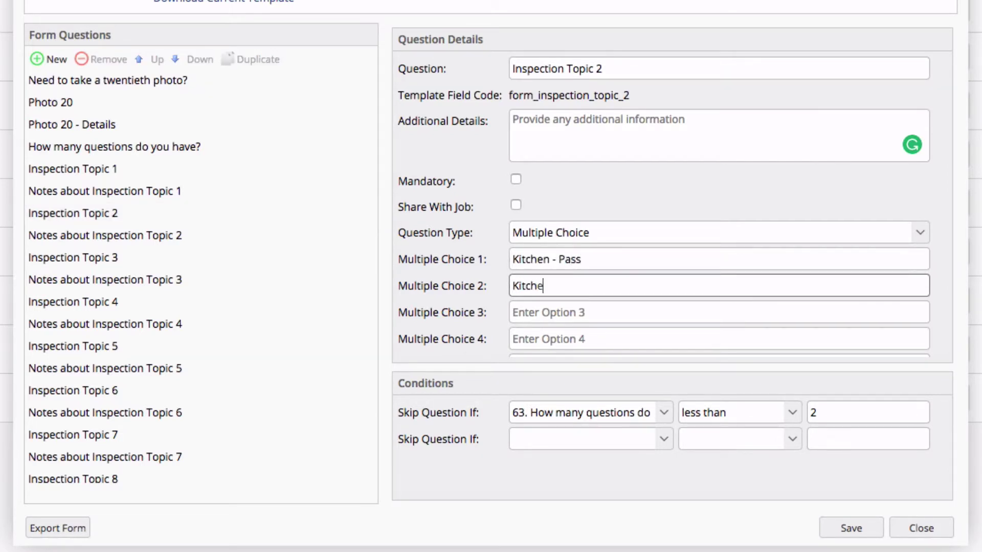
pyautogui.write('n - Fail')
pyautogui.hotkey('ctrl', 'a')
pyautogui.hotkey('ctrl', 'c')
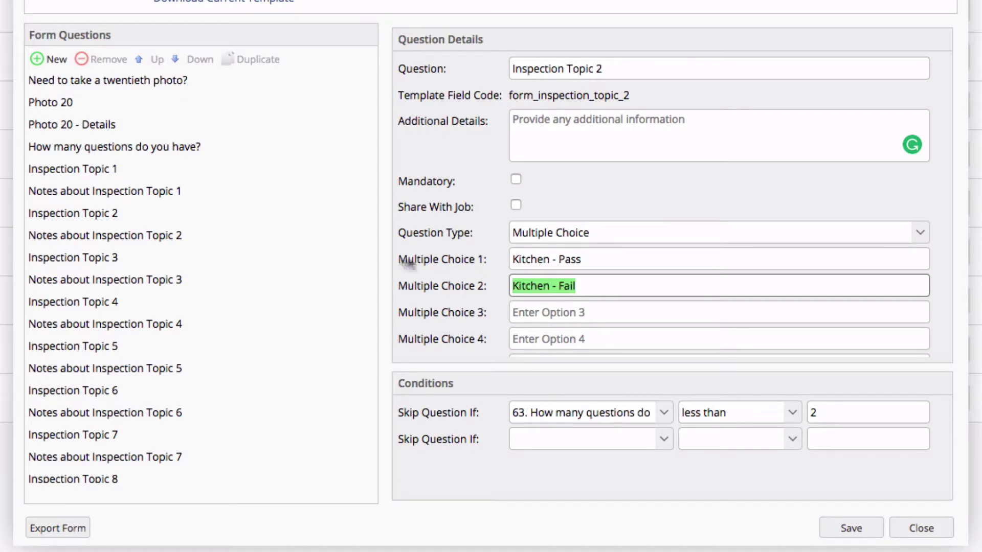
# - Change the Notes about Inspection Topic 2 skip value from 'No' to 'Kitchen - Fail'
pyautogui.click(96, 236)
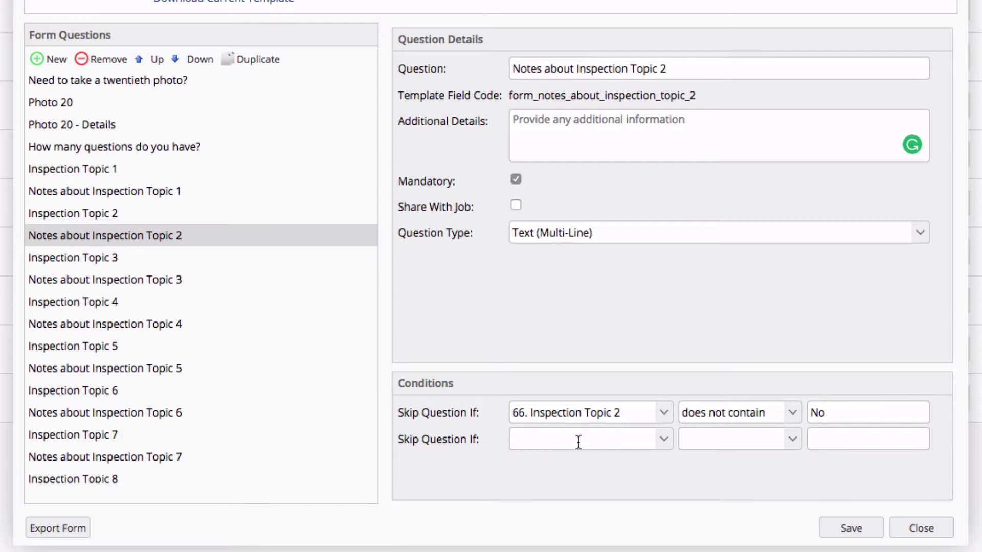
pyautogui.doubleClick(833, 417)
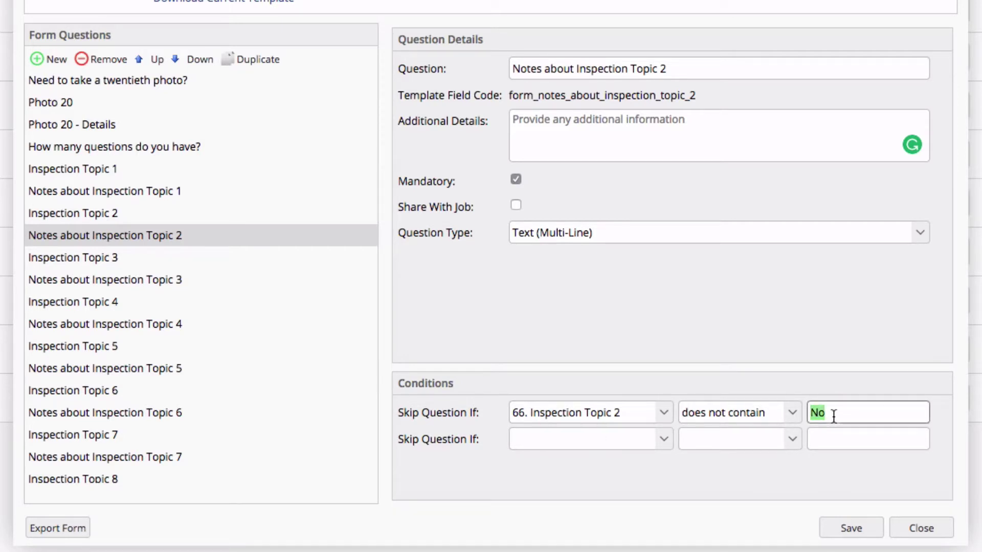
pyautogui.hotkey('ctrl', 'v')
pyautogui.click(806, 355)
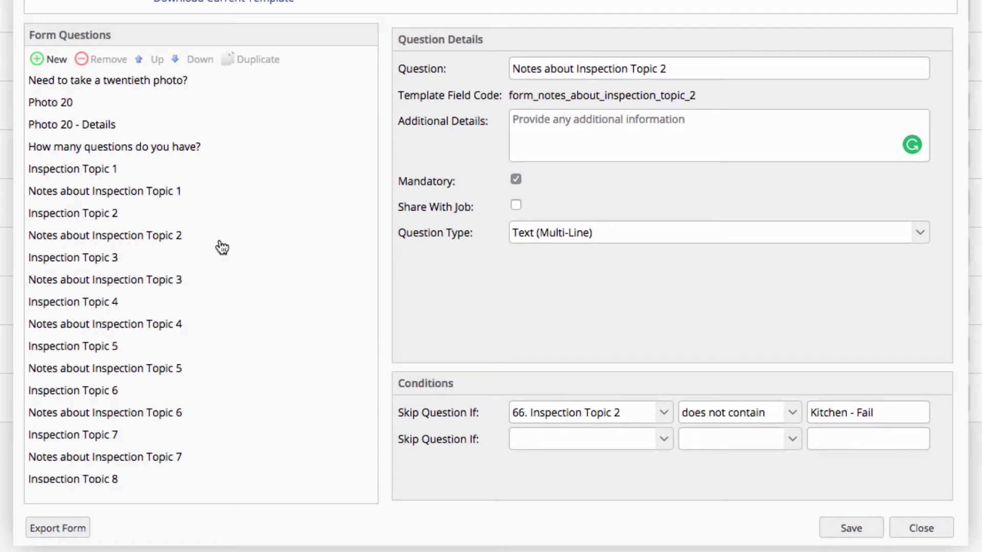
# - Change the 'How many questions do you have?' first choice from 1 to 2
pyautogui.click(123, 148)
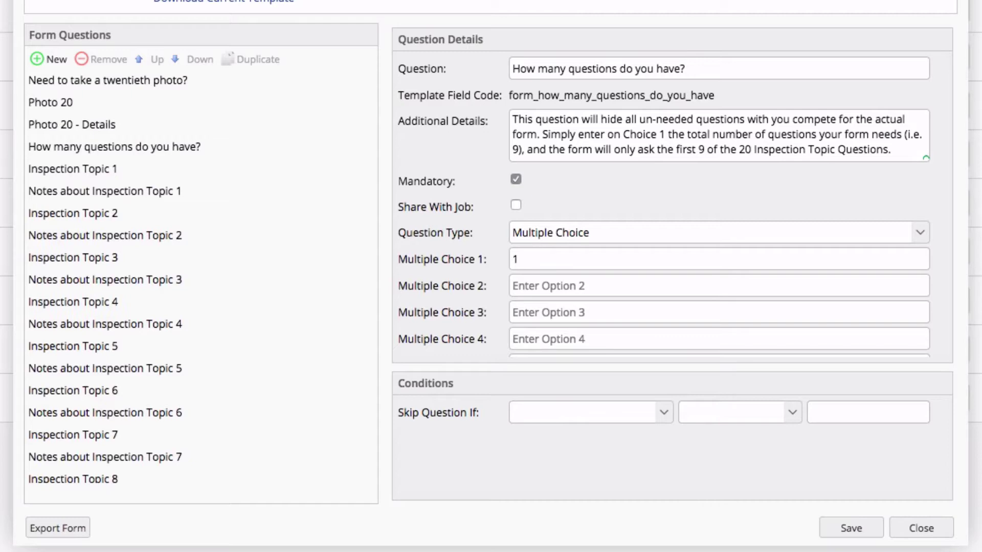
pyautogui.doubleClick(535, 262)
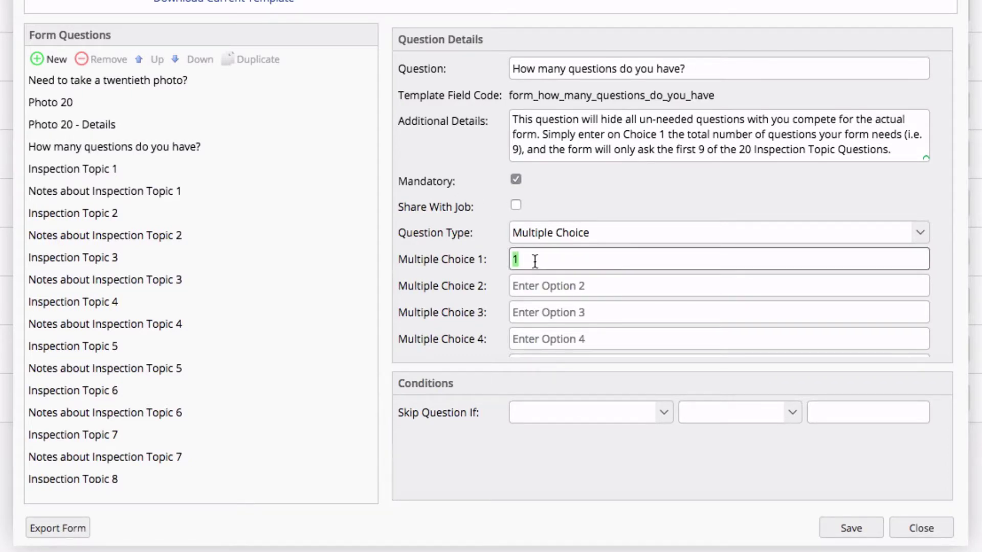
pyautogui.write('2')
pyautogui.click(654, 201)
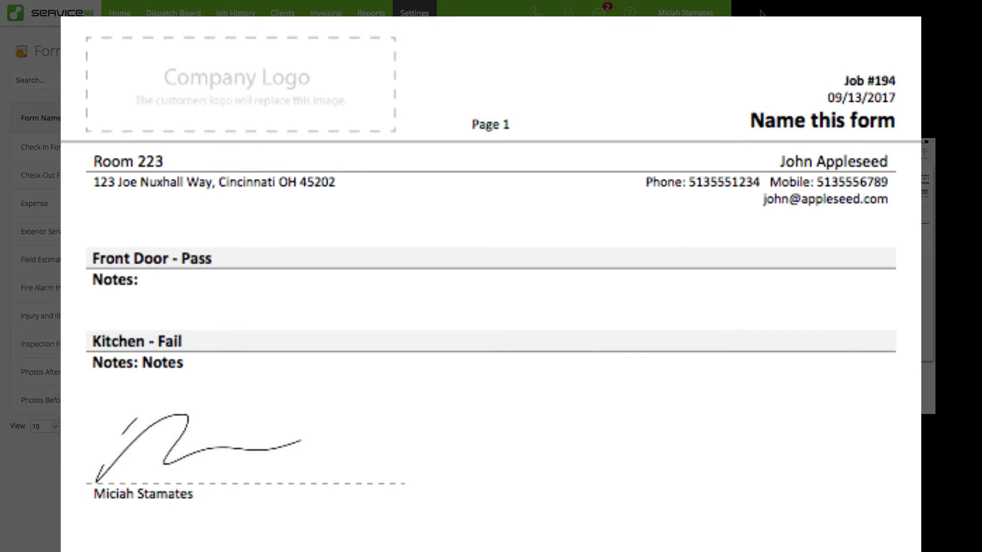
# - View the Job #194 signed report with Front Door - Pass and Kitchen - Fail plus notes
pyautogui.moveTo(761, 3)
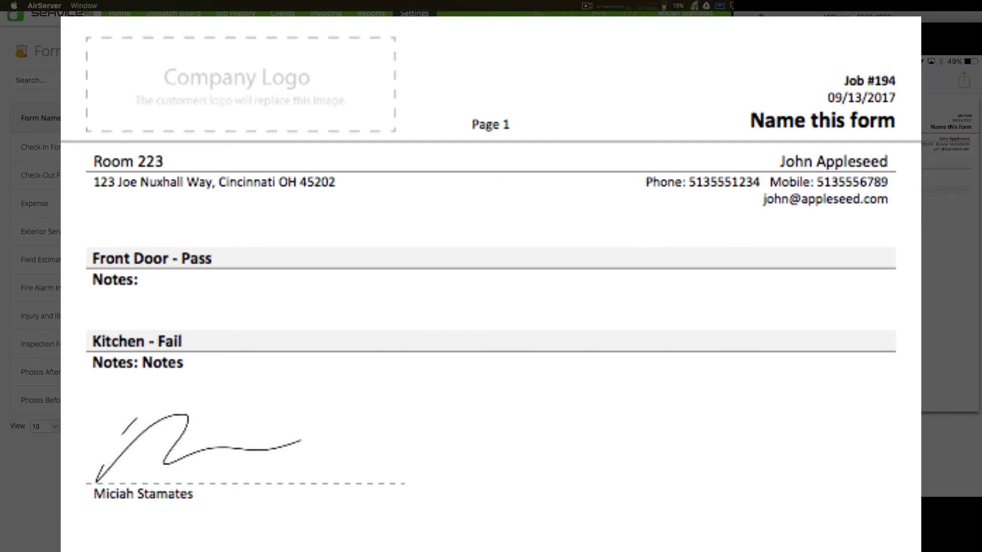